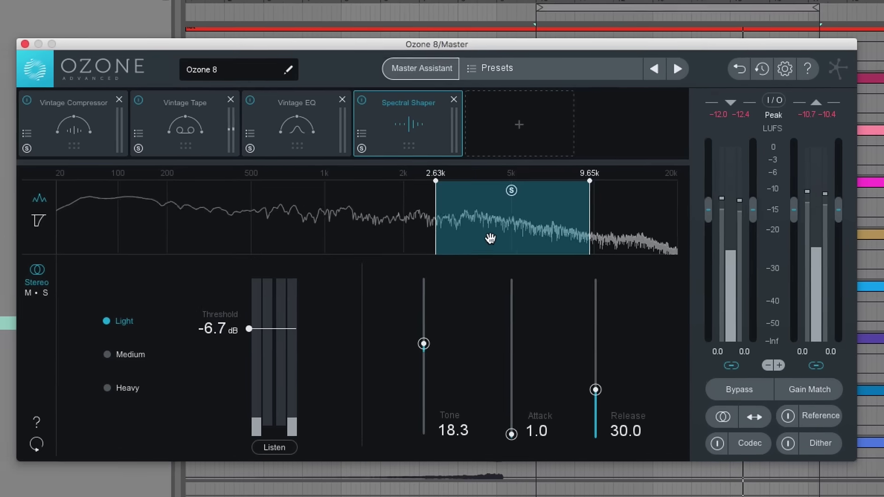
Move the Spectral Shaper's frequency band down to 50–183 Hz and set its threshold to -7.4 dB
left_click_drag(519, 239, 395, 238)
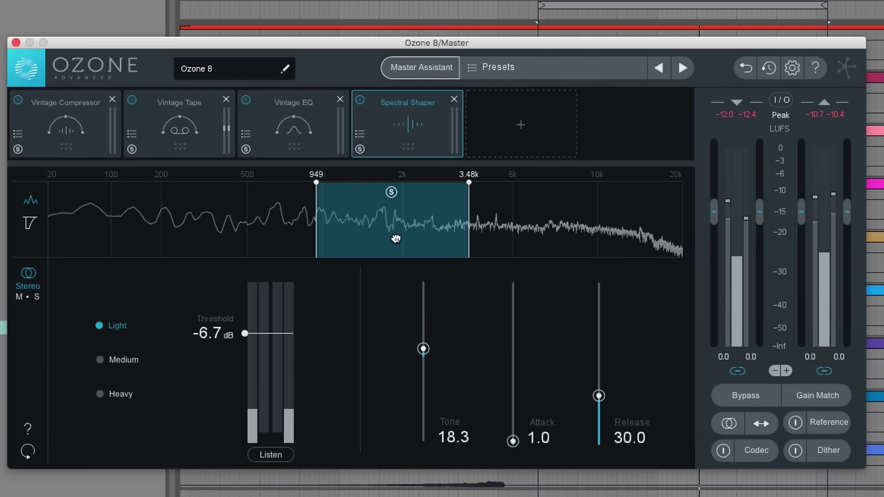
left_click_drag(408, 238, 143, 242)
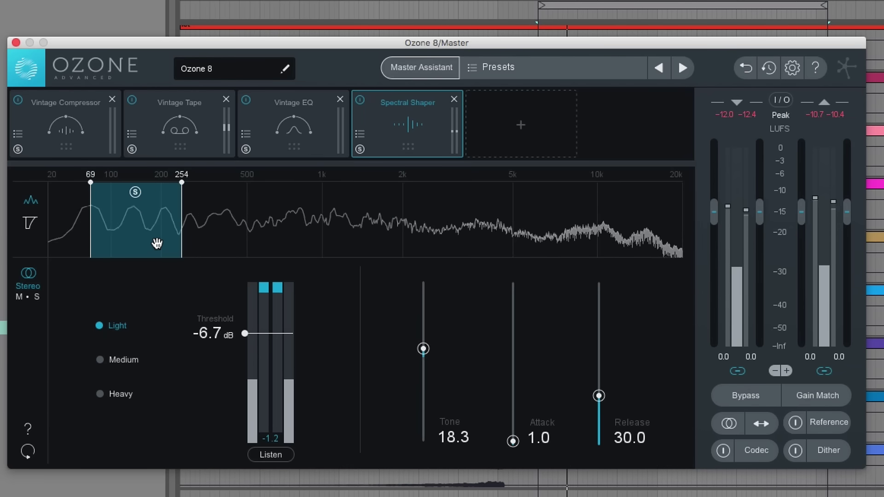
left_click_drag(157, 243, 129, 243)
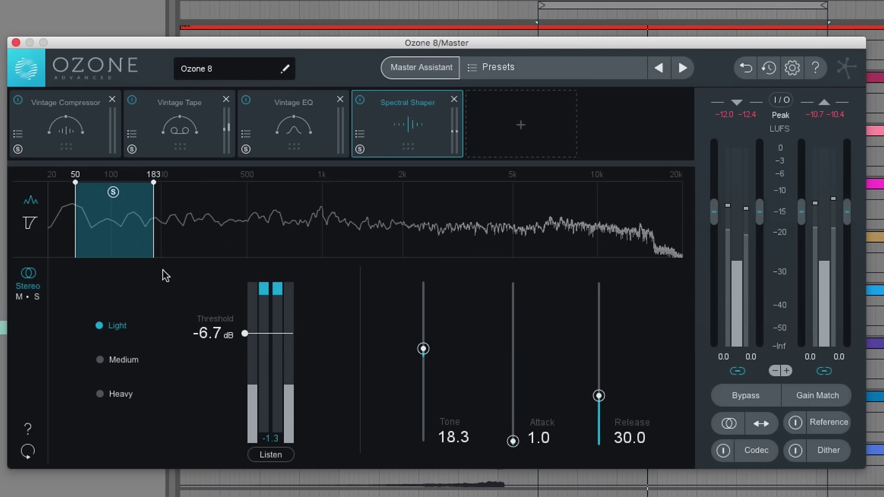
left_click_drag(244, 334, 243, 338)
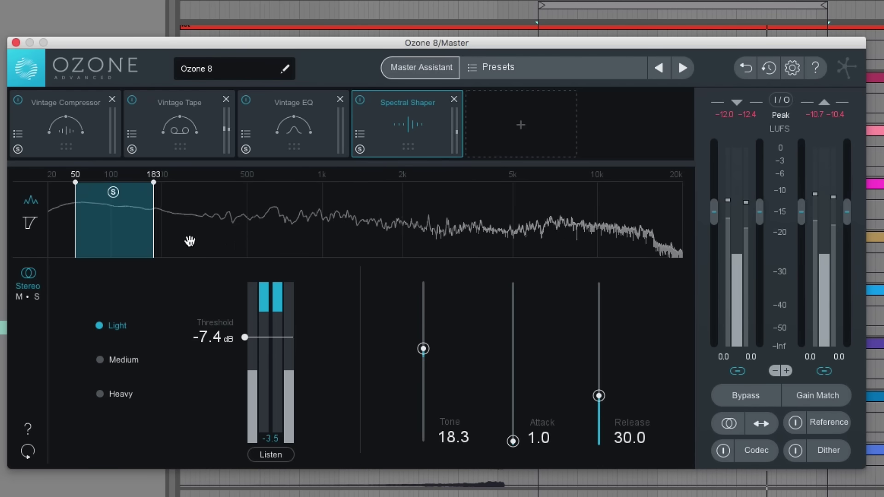
Switch the Spectral Shaper to mid/side processing, select the Side channel, and return to Mid
left_click(37, 297)
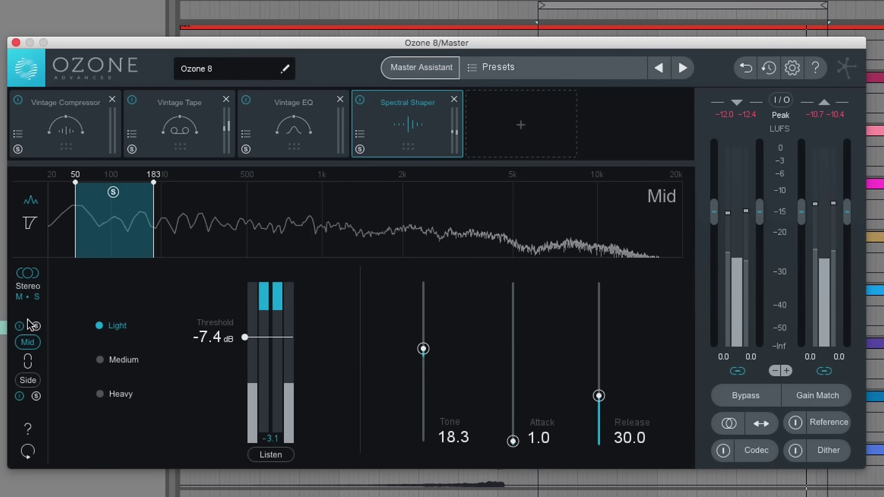
left_click(28, 382)
left_click(28, 343)
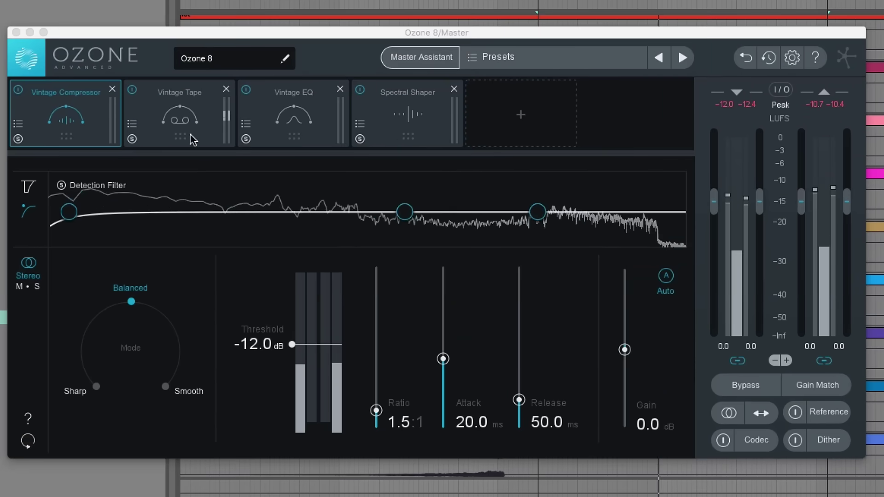
View the controls of the Vintage Tape module and the Vintage EQ module
left_click(178, 121)
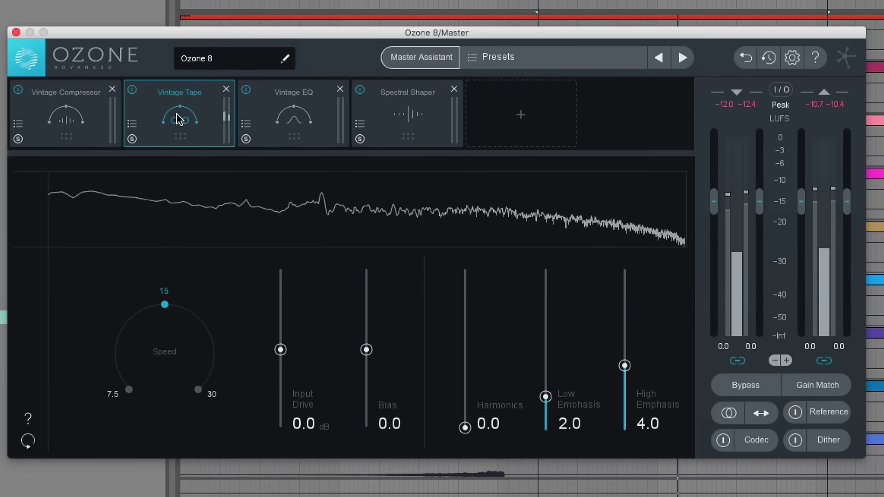
left_click(300, 125)
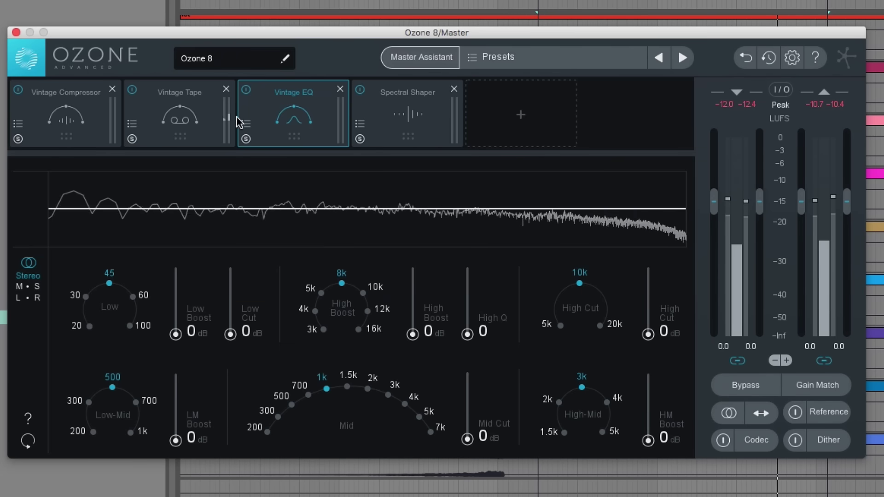
Set the Vintage Compressor's threshold to -21.3 dB and raise the middle node of its detection filter
left_click(72, 116)
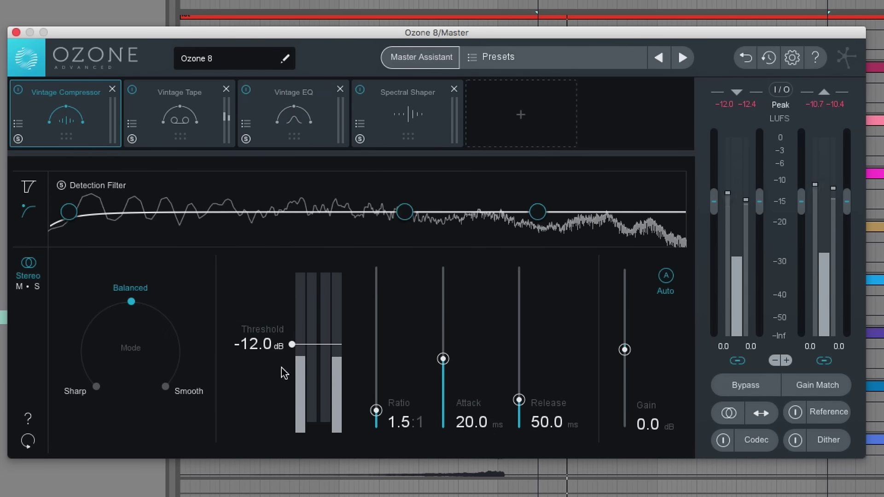
left_click_drag(296, 333, 293, 368)
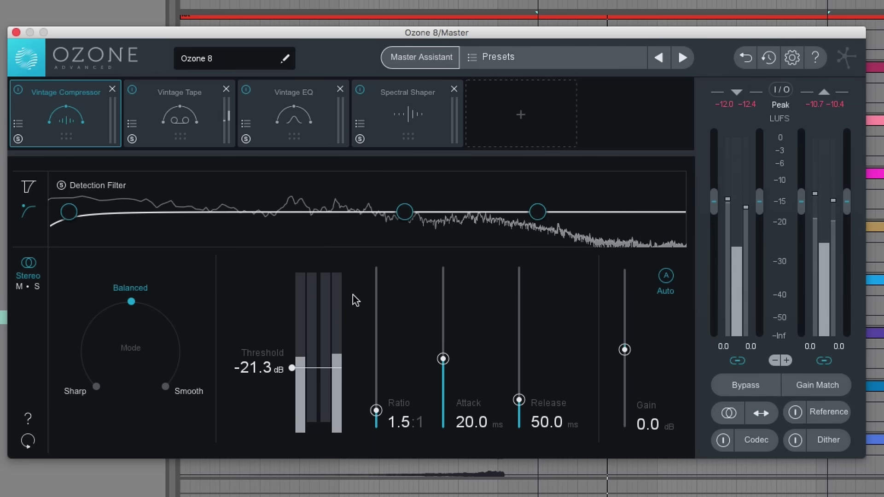
left_click_drag(404, 211, 402, 192)
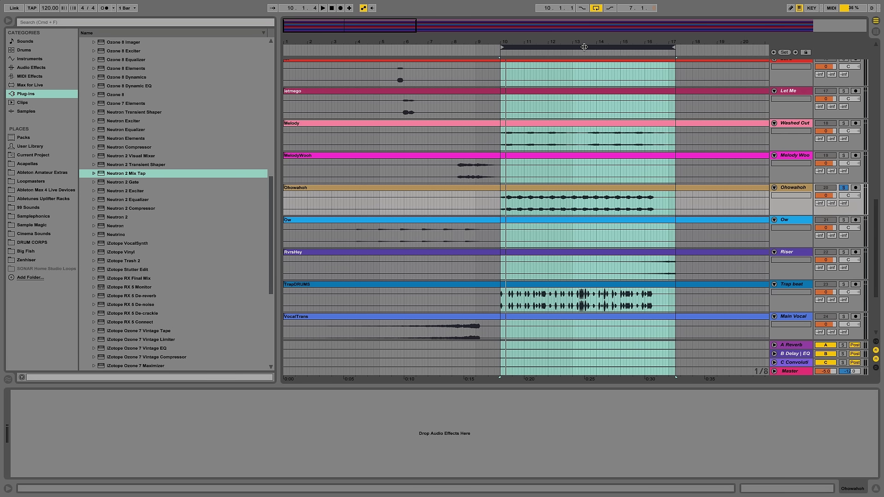
Add the Neutron 2 Mix Tap plug-in to the Ohowahoh track and move its window over the arrangement
left_click(115, 176)
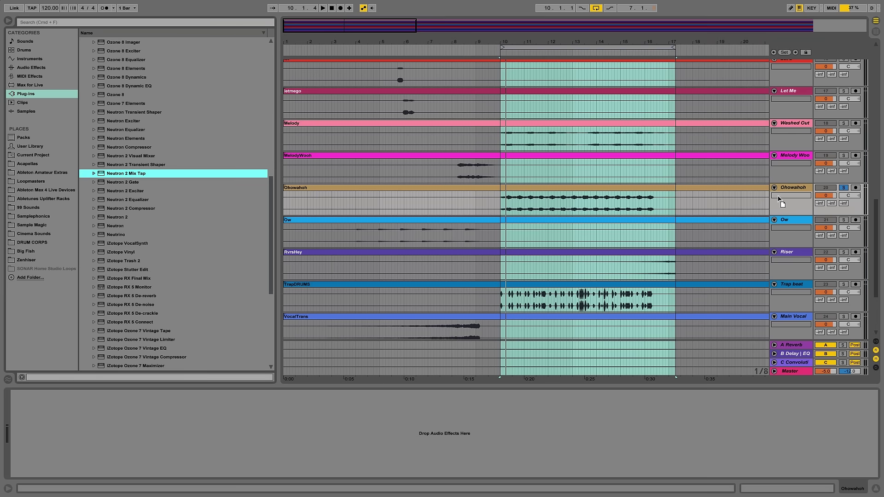
key("Return")
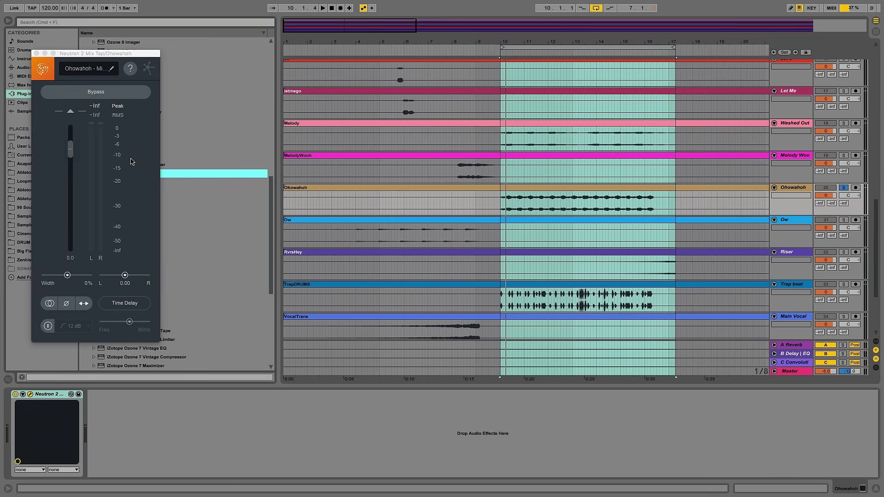
left_click_drag(102, 49, 482, 172)
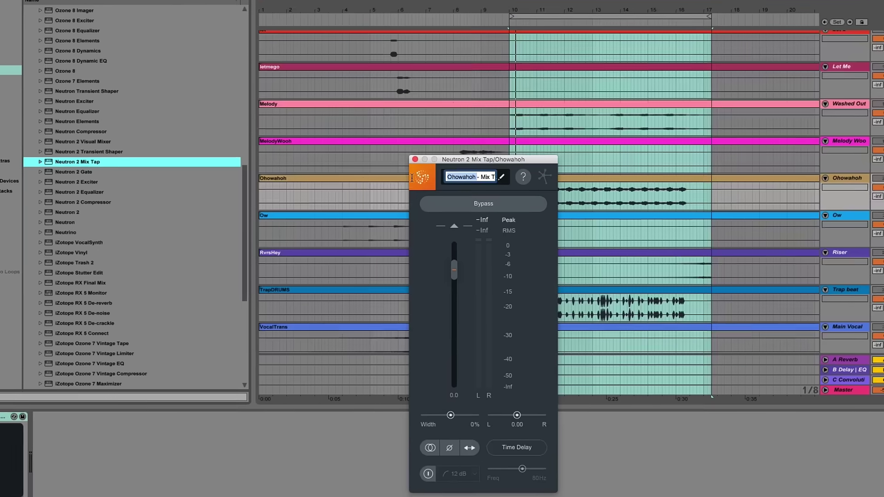
Rename the Mix Tap instance on the Ohowahoh track as Vocal Element - Mix Tap
type("Vocal Ele")
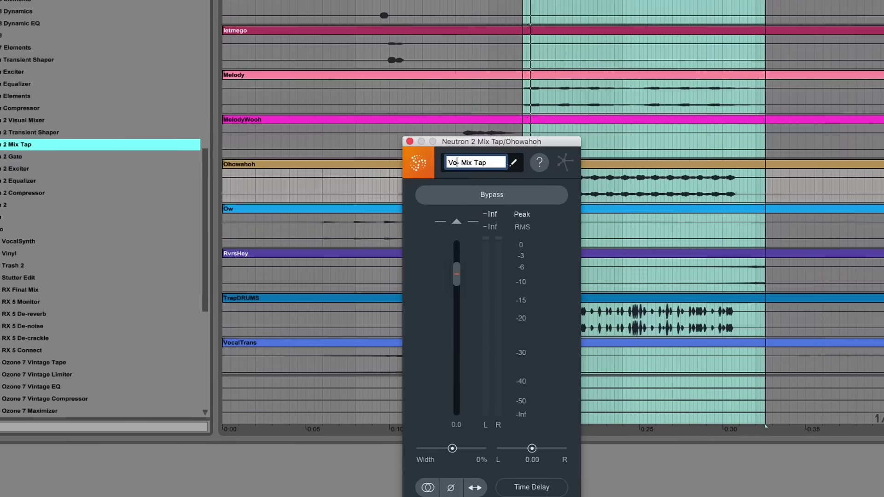
type("ment...")
key("Return")
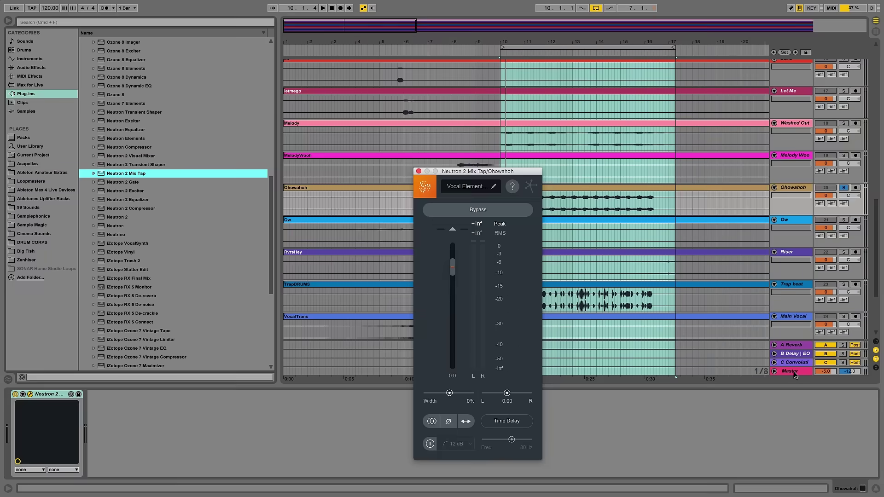
Start playback and, in the Master track's Visual Mixer, move the Vocal Element - Mix Tap node to about -5.3 dB and -0.73 pan
left_click(795, 373)
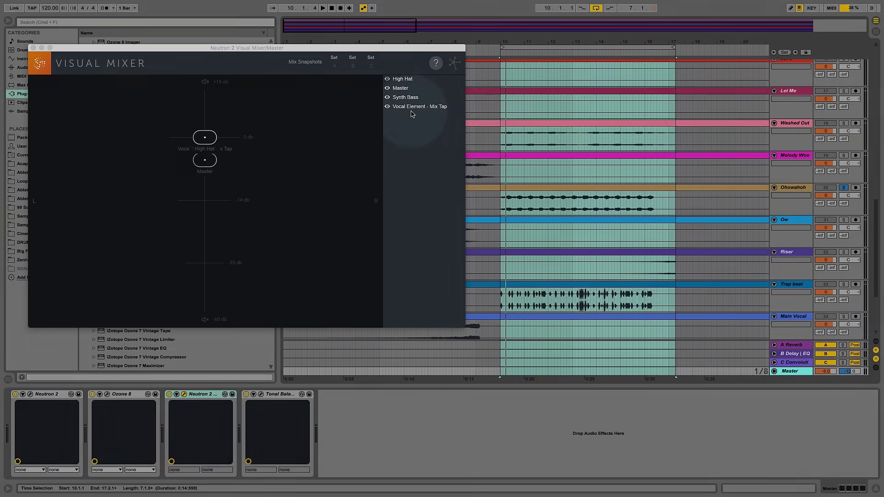
left_click(406, 109)
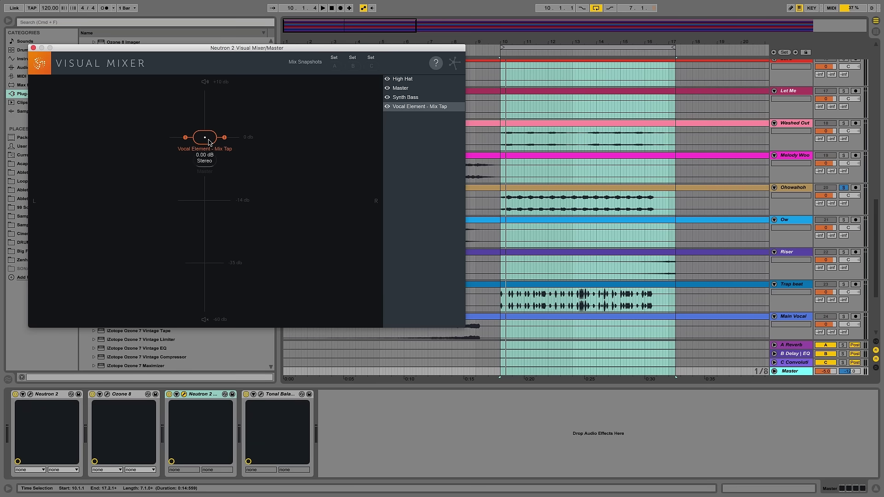
key("space")
left_click_drag(209, 142, 73, 163)
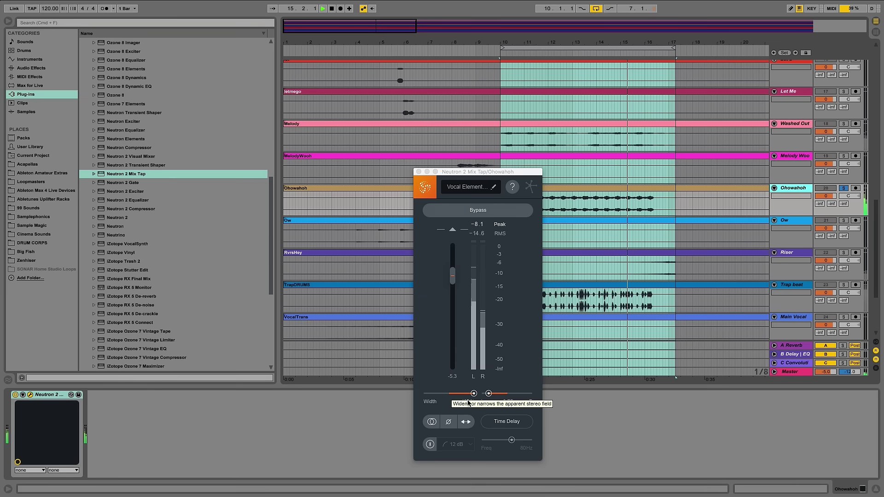
Set the Ohowahoh Mix Tap's width to -100%, its pan to 0.90, and its gain to 3.8 dB
left_click_drag(474, 395, 418, 398)
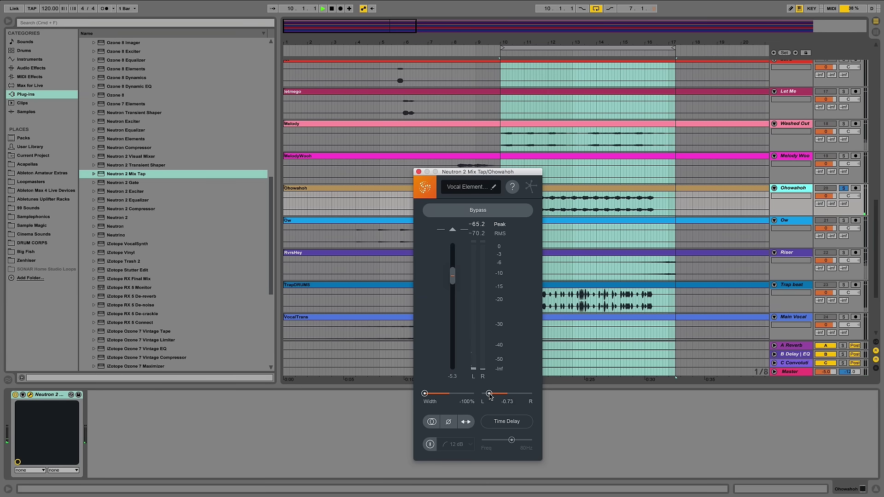
left_click_drag(489, 394, 516, 390)
left_click_drag(453, 278, 453, 256)
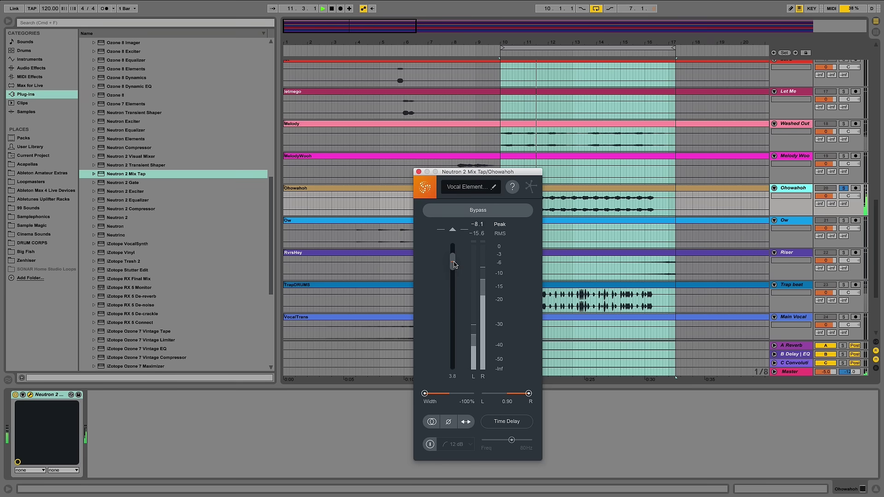
Check the Vocal Element - Mix Tap node in the Master track's Visual Mixer and stop playback
left_click(790, 372)
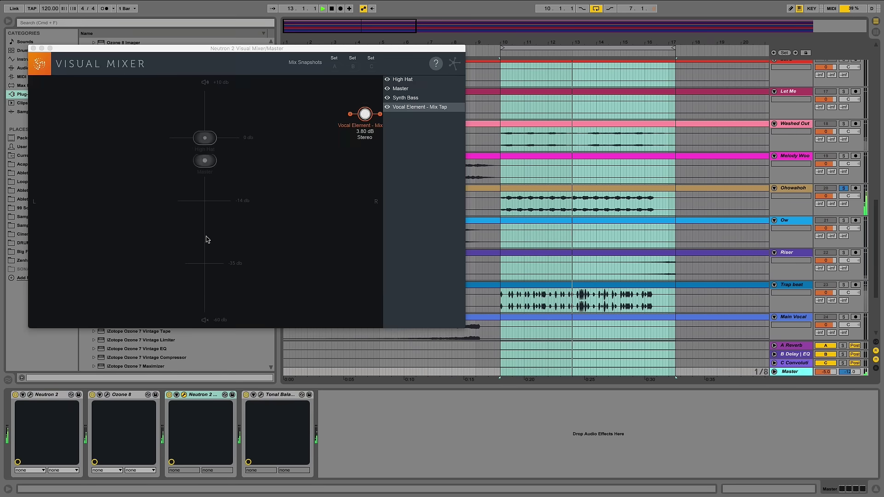
left_click(372, 119)
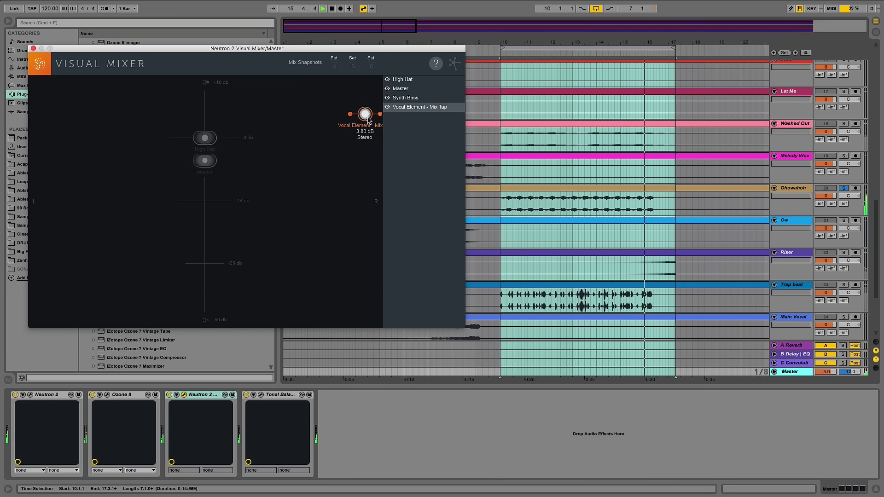
key("space")
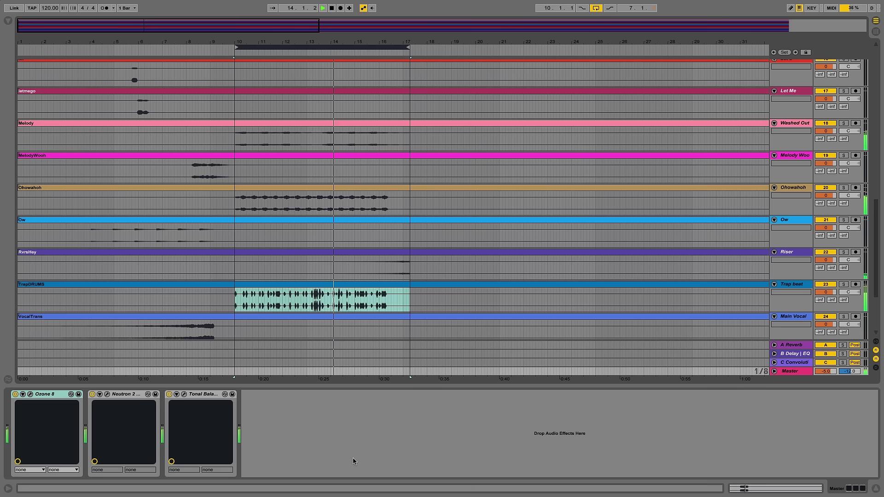
Open Tonal Balance Control on the Master track and choose Vocal Element - Mix Tap as its linked plug-in
left_click(184, 395)
left_click(401, 278)
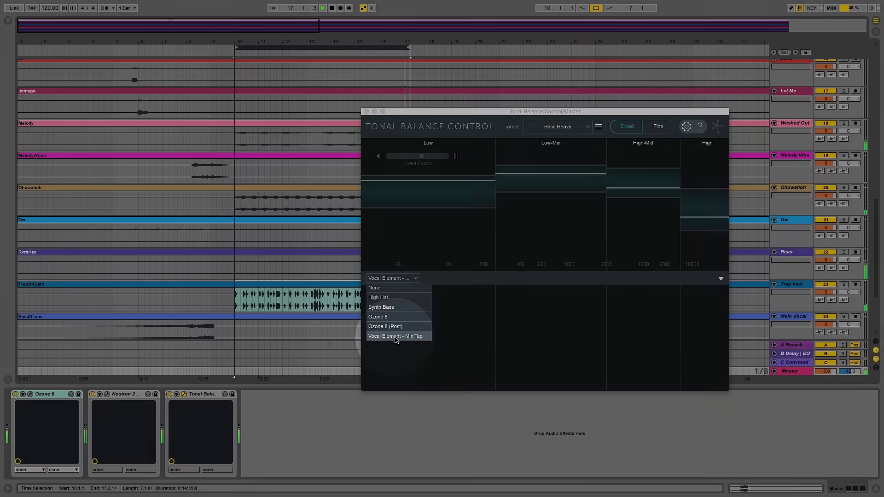
left_click(395, 339)
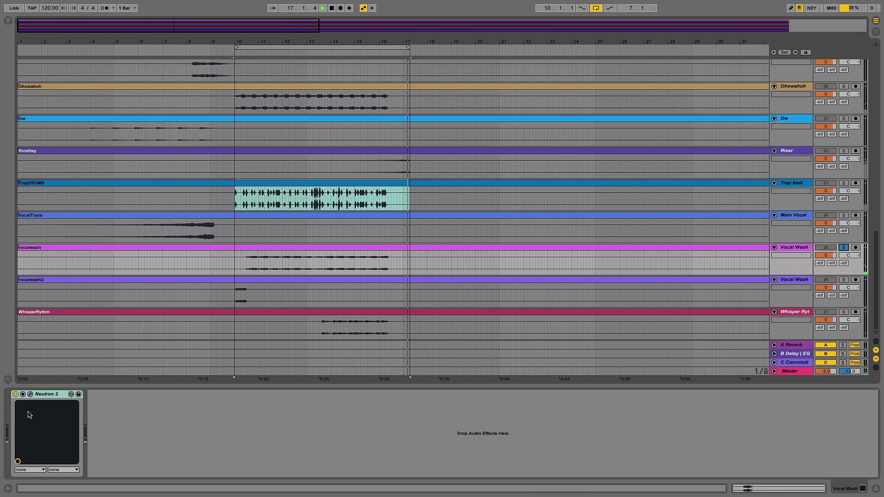
Turn on Masking against Vocal Element - Mix Tap in the Vocal Wash track's Neutron 2 equalizer, and unsolo that track
left_click(30, 394)
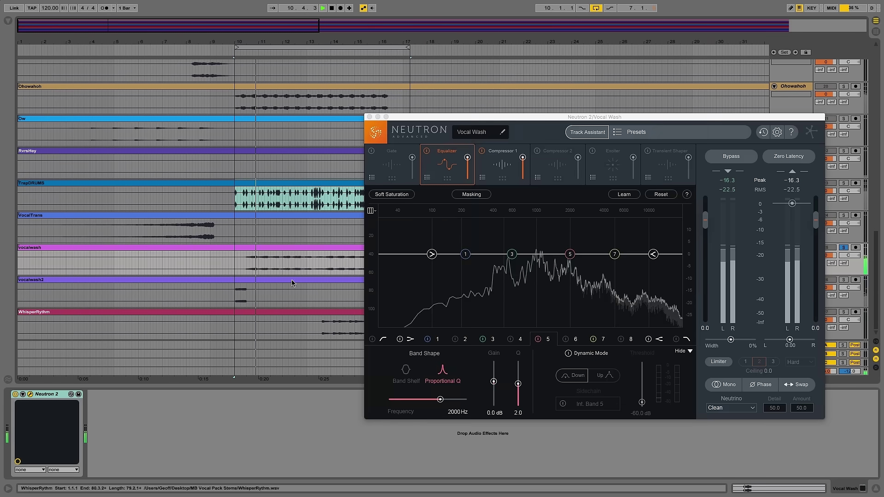
left_click(466, 194)
left_click(520, 193)
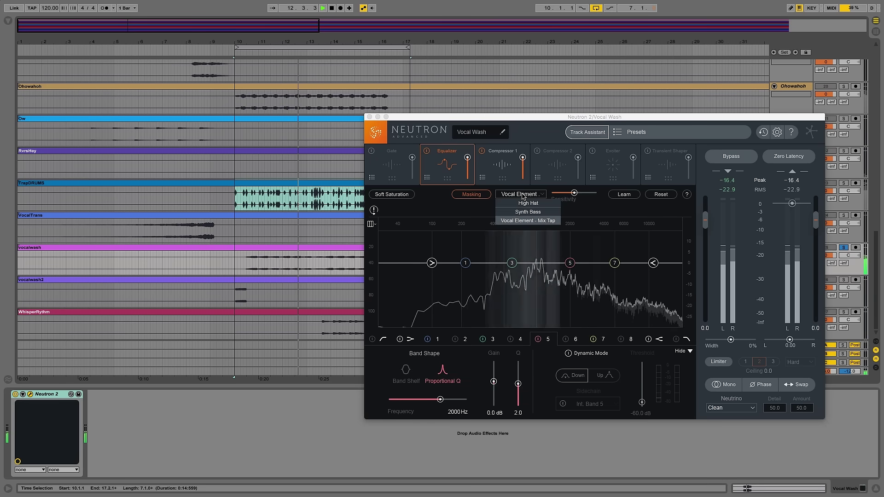
left_click(522, 221)
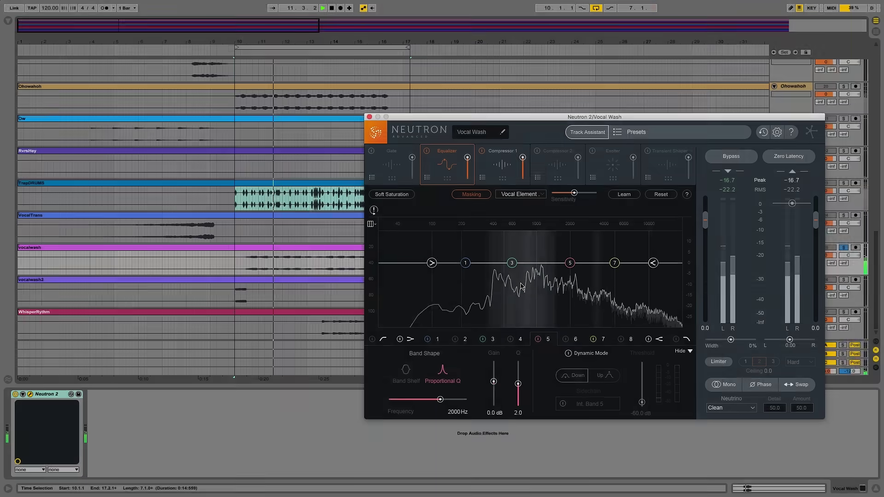
left_click(844, 248)
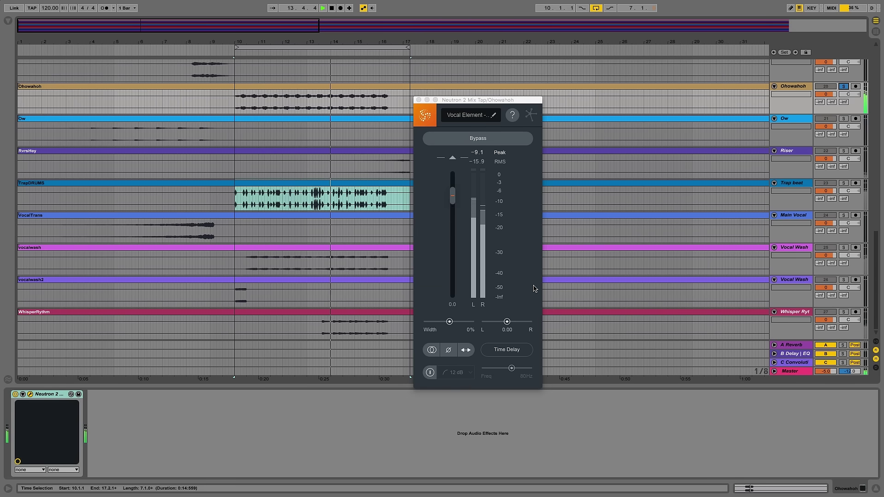
Show the Ohowahoh Mix Tap's time delay settings and try out its mono summing and channel swap options
left_click(510, 351)
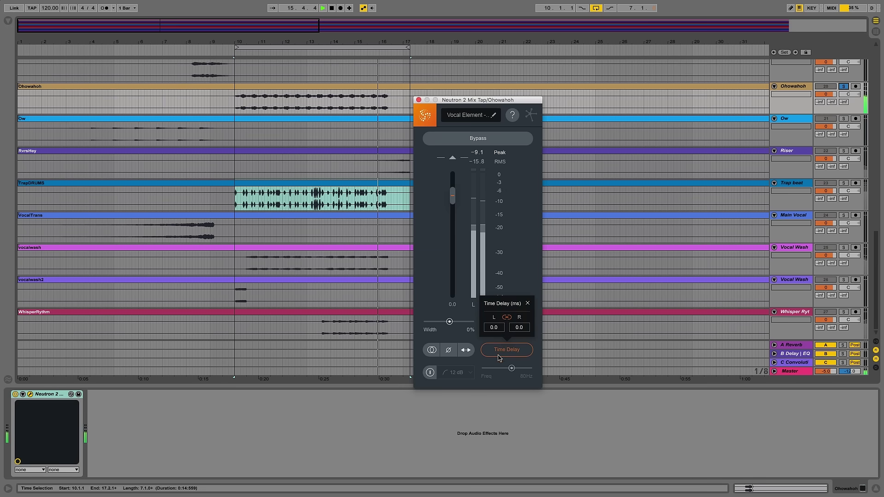
left_click(499, 352)
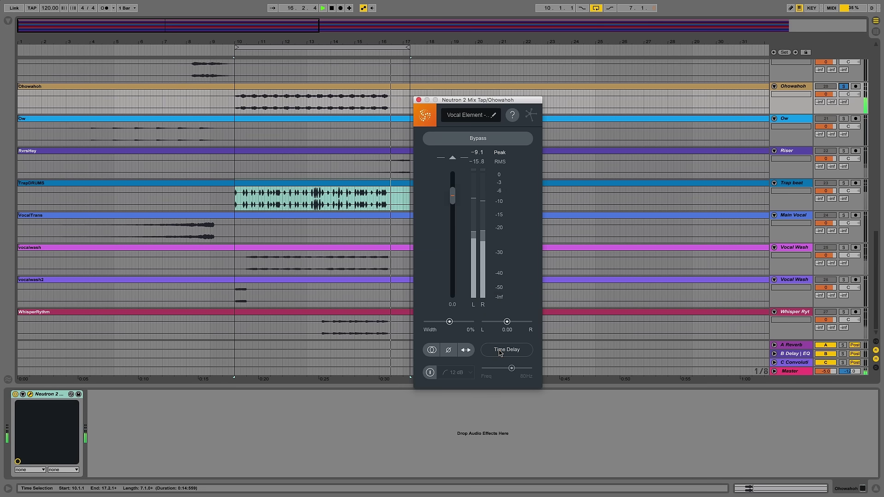
left_click(432, 351)
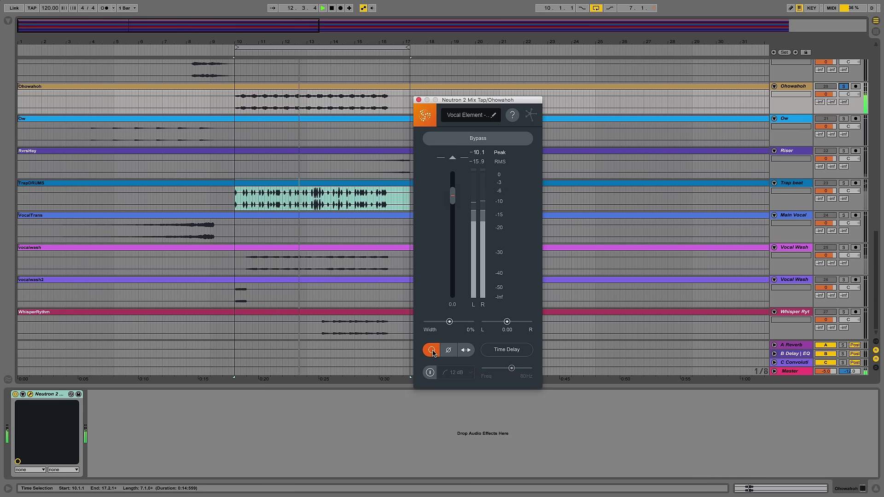
left_click(432, 350)
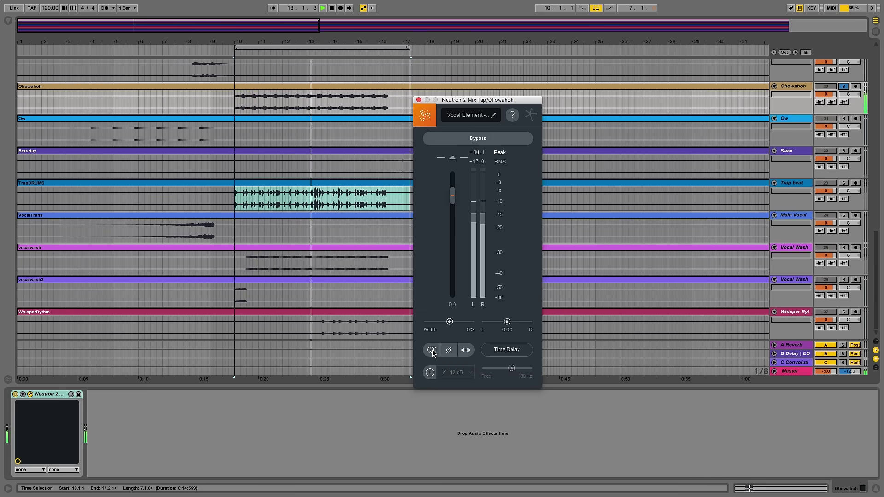
left_click(468, 354)
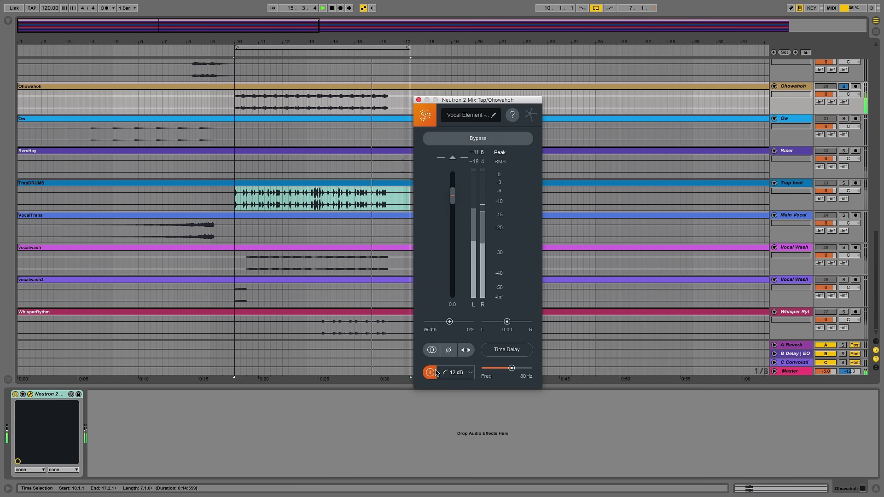
Keep the Ohowahoh Mix Tap's high-pass filter slope at 12 dB and sweep its cutoff frequency down to 20 Hz
left_click(466, 373)
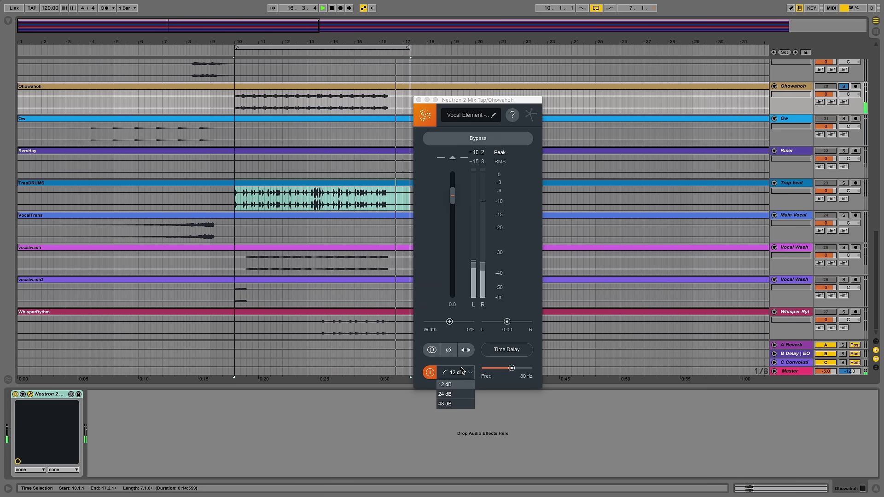
left_click(464, 384)
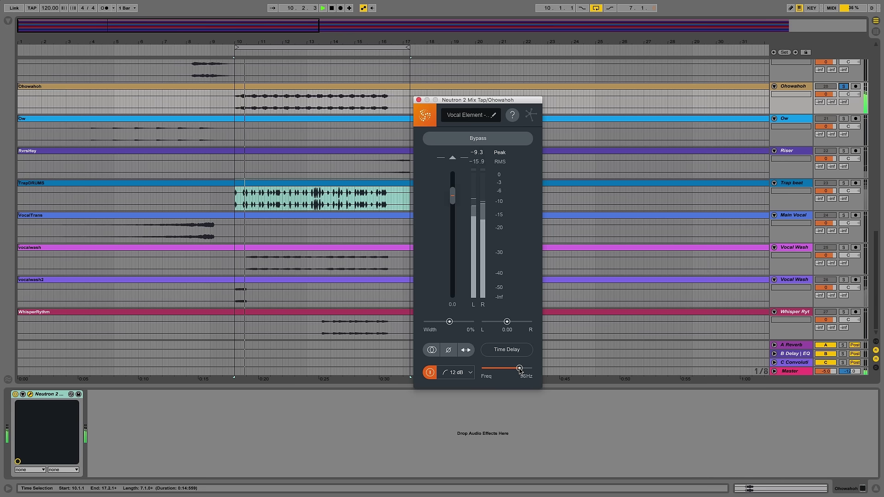
left_click_drag(532, 371, 528, 371)
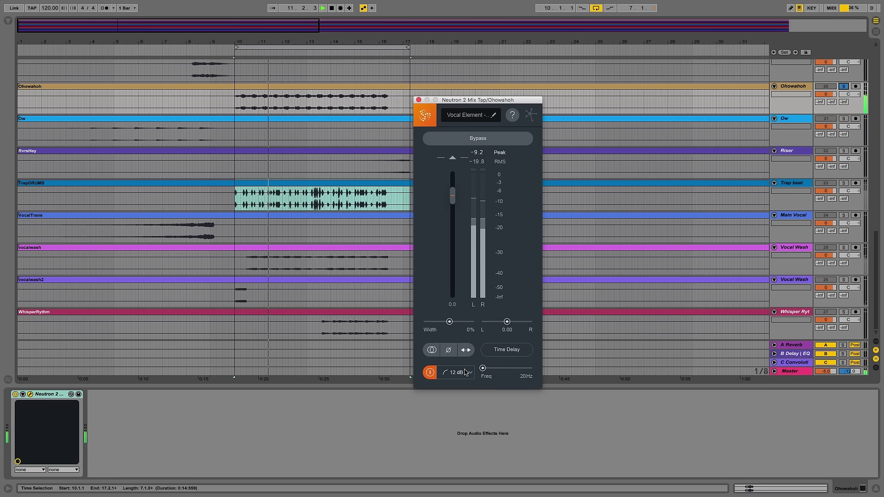
Solo the Trap beat track and load Ozone 8 Vintage Tape onto it, placing its window clear of the plug-in list
key("super+alt+b")
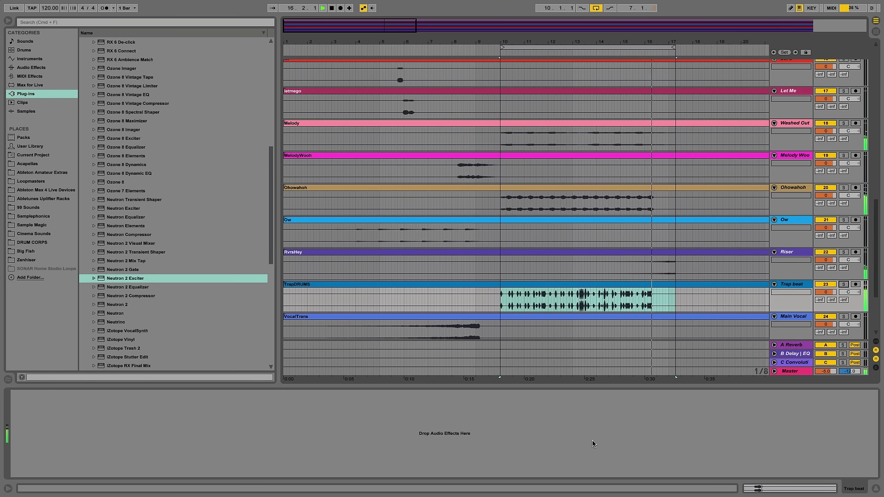
left_click(845, 285)
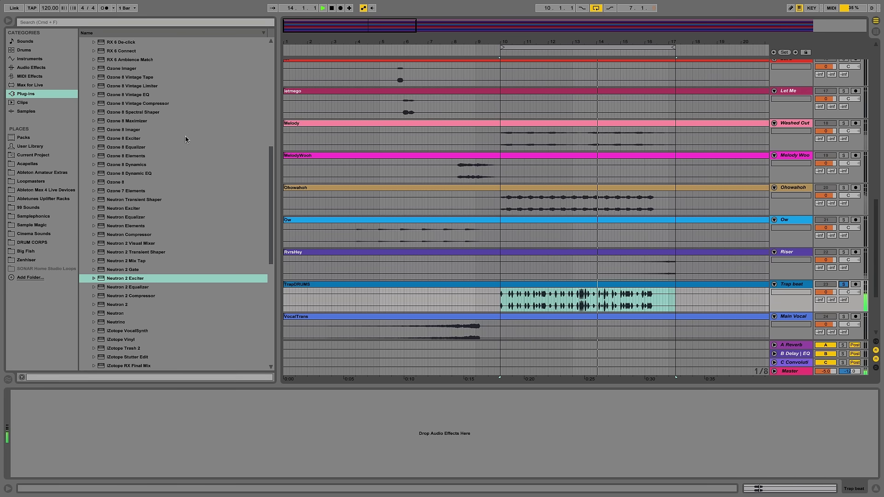
left_click_drag(138, 77, 109, 449)
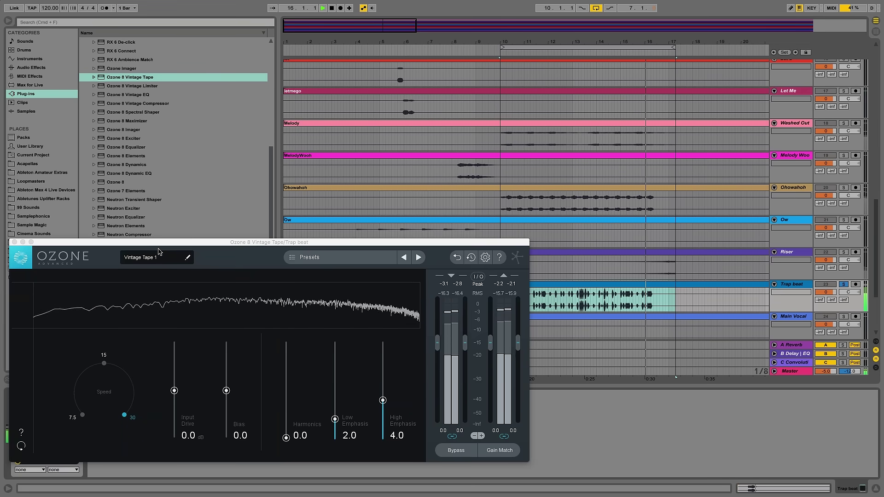
left_click_drag(157, 245, 508, 3)
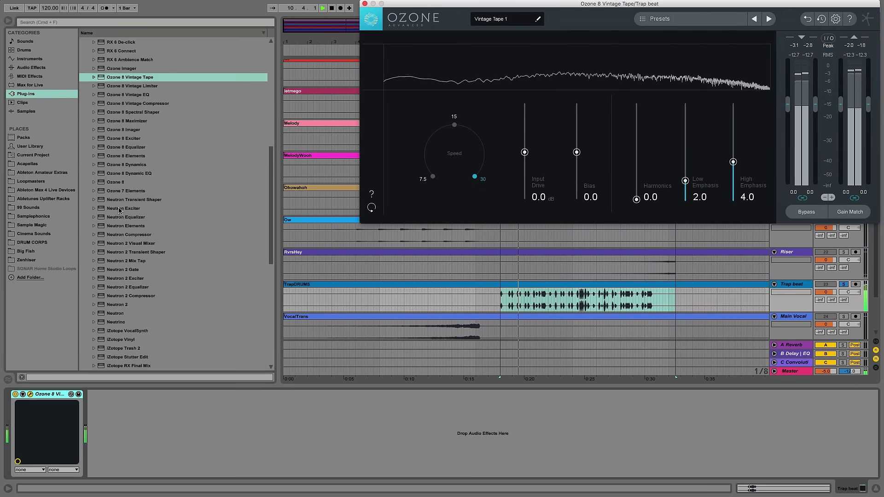
Add Neutron 2 Exciter after Vintage Tape in the Trap beat track's effect chain
left_click_drag(121, 276, 124, 426)
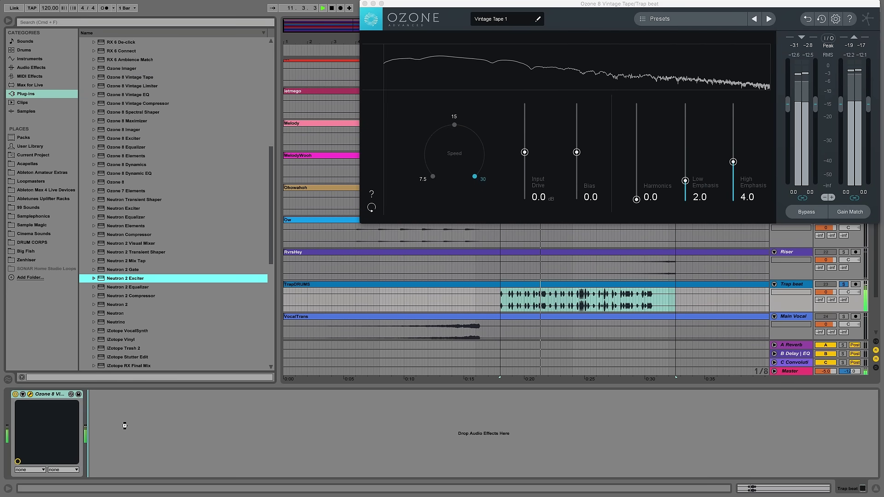
left_click_drag(335, 359, 115, 428)
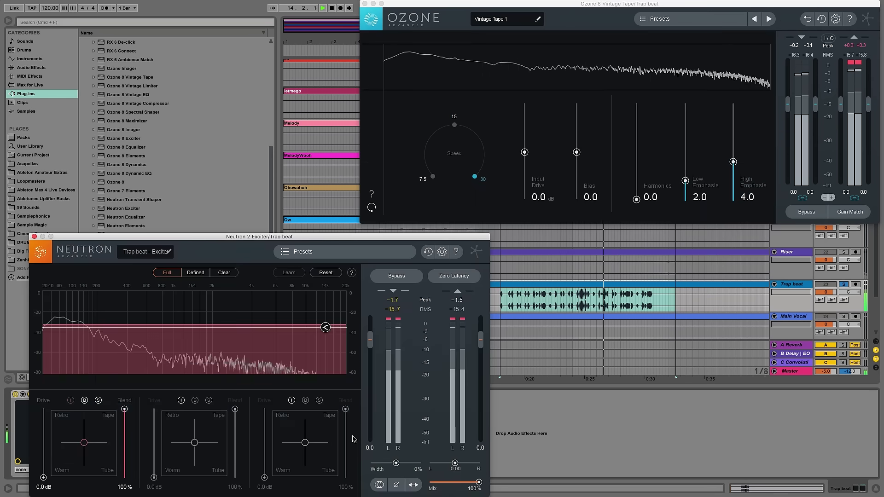